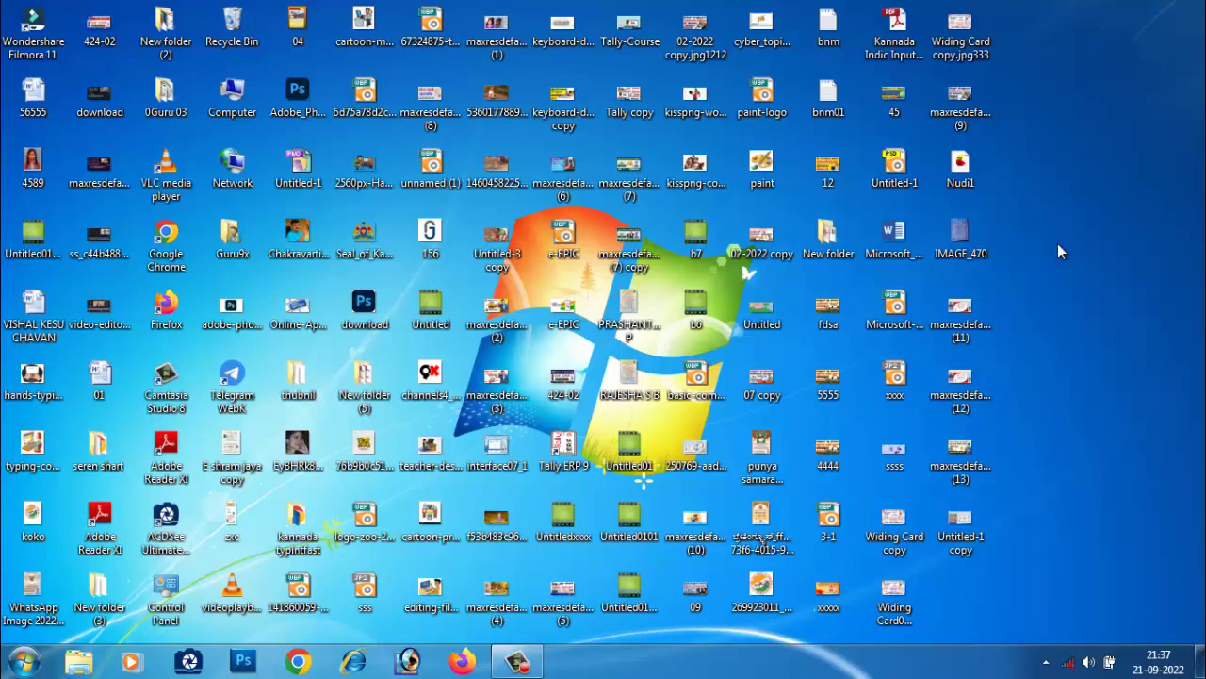
Step: Launch WordPad from Start > All Programs > Accessories to open a blank Document
left_click(24, 664)
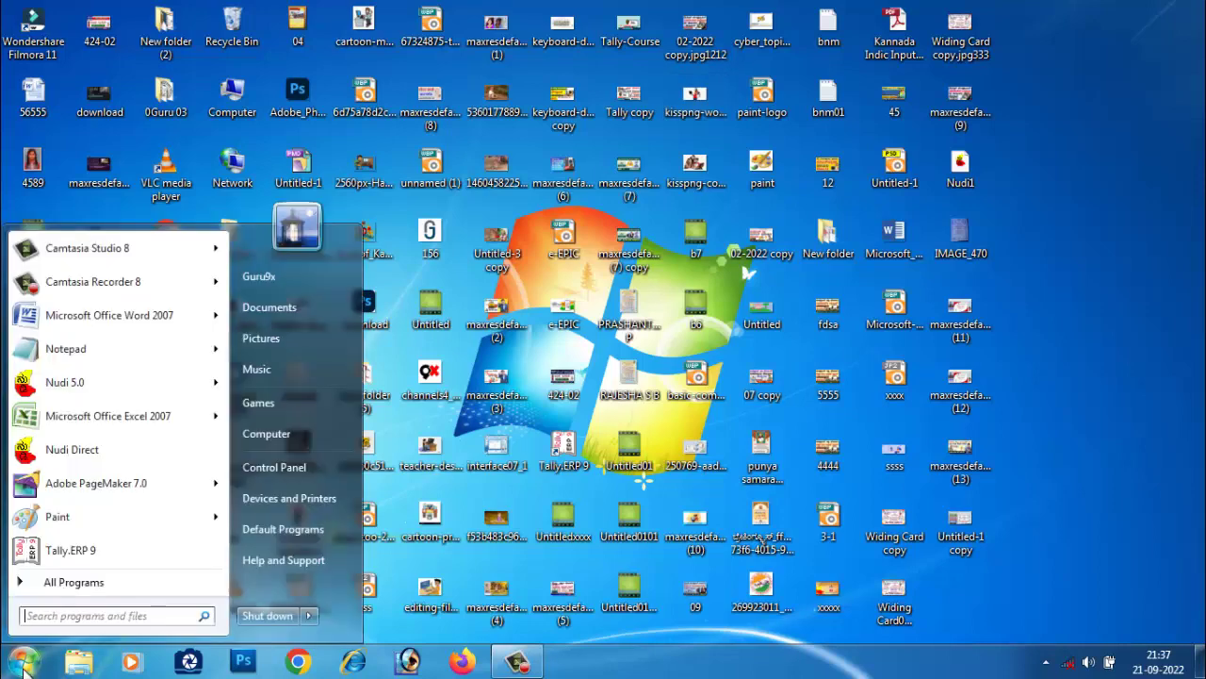
left_click(69, 582)
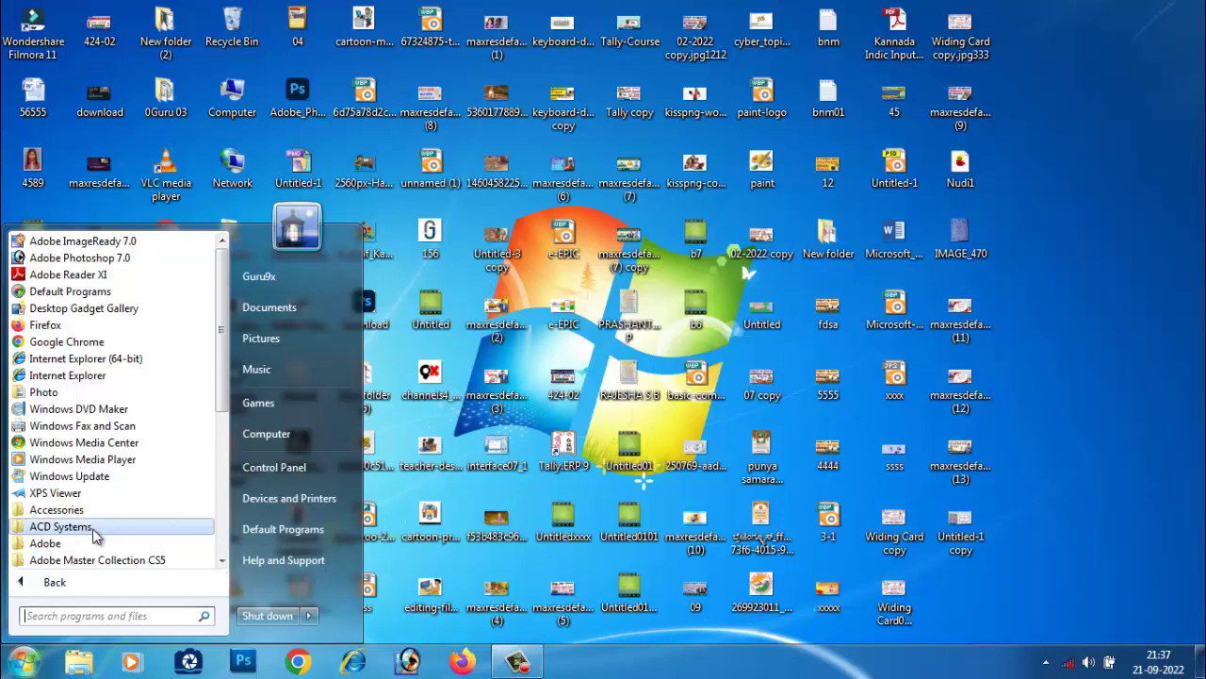
scroll(99, 531, "down", 3)
scroll(97, 533, "down", 3)
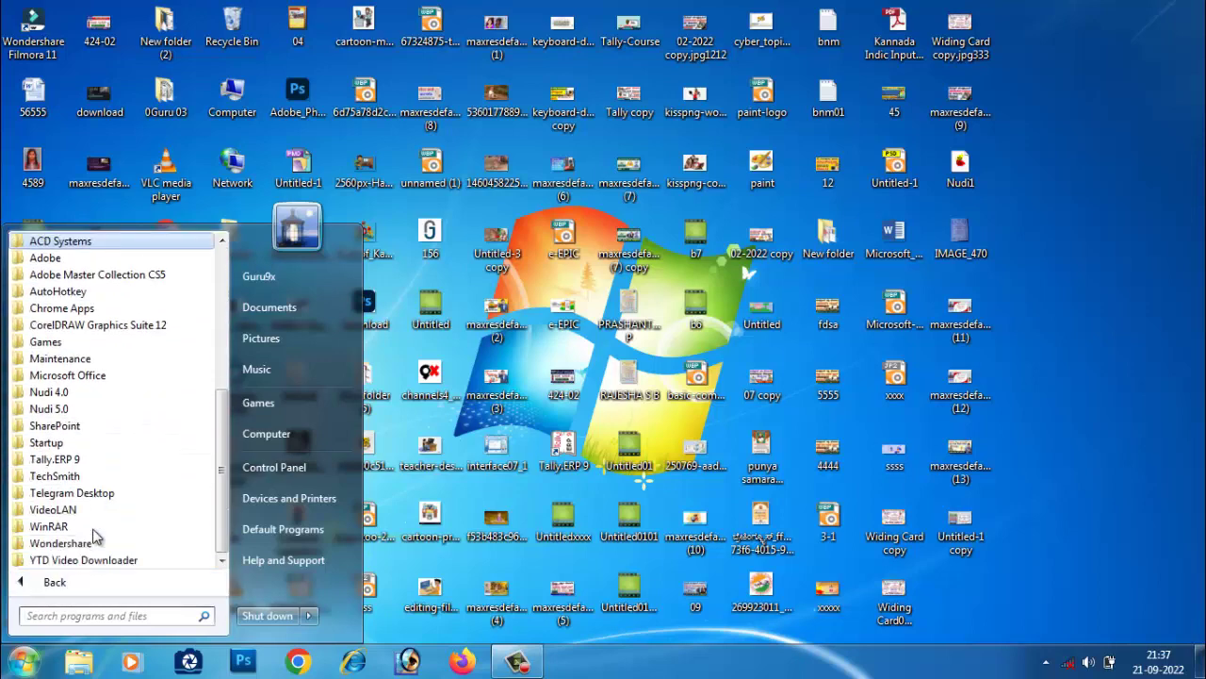
scroll(94, 535, "up", 3)
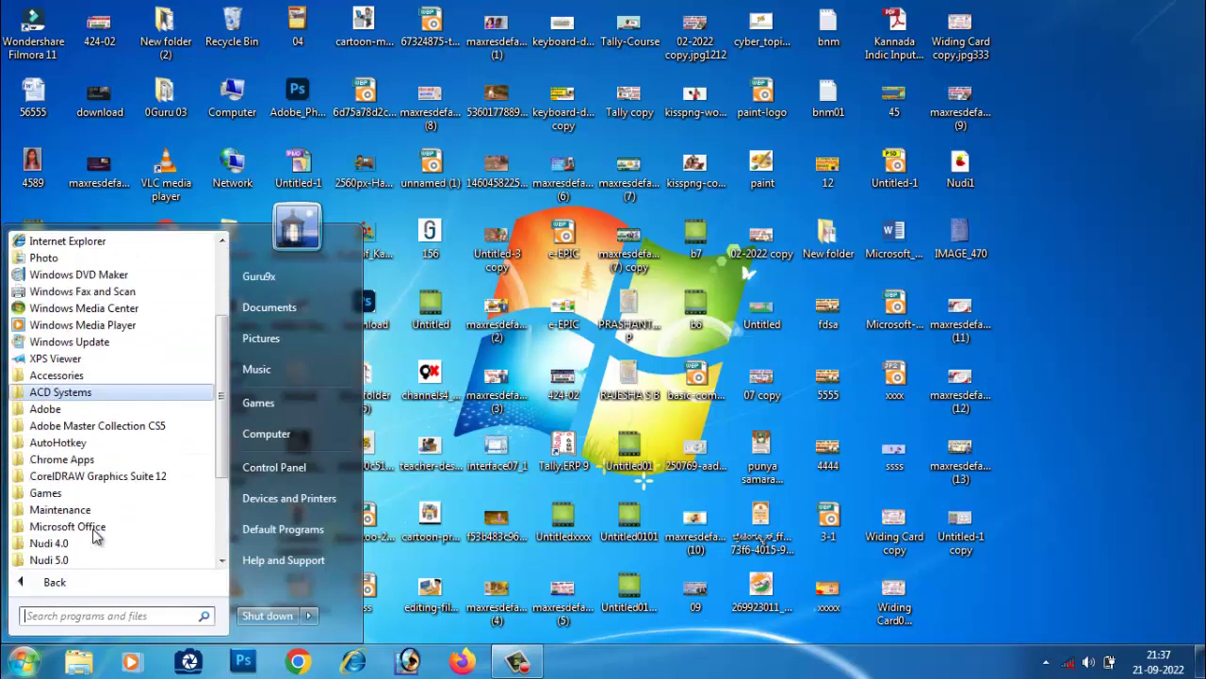
left_click(76, 379)
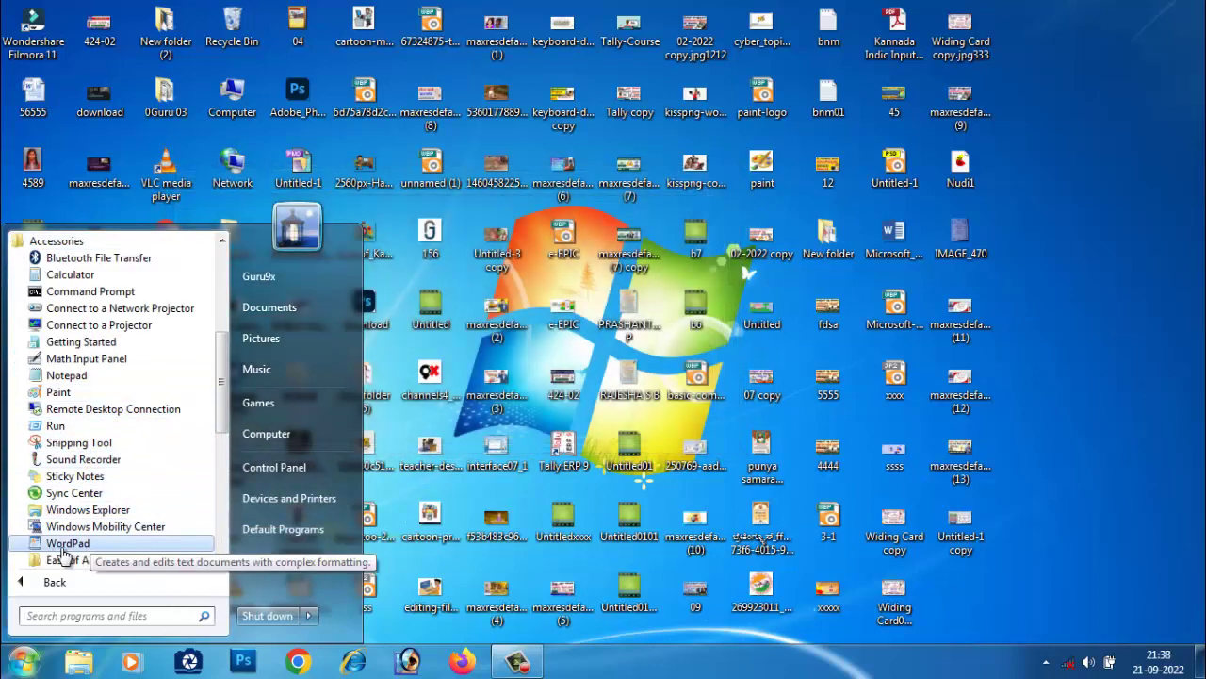
scroll(73, 552, "down", 1)
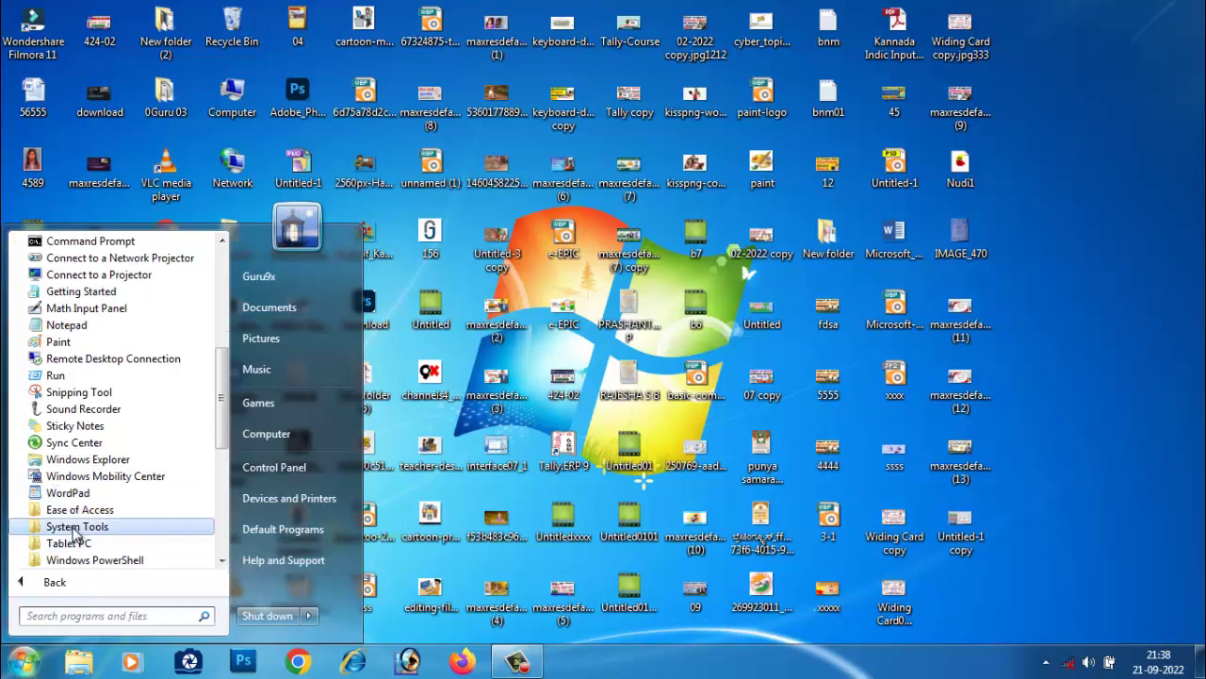
scroll(84, 491, "down", 1)
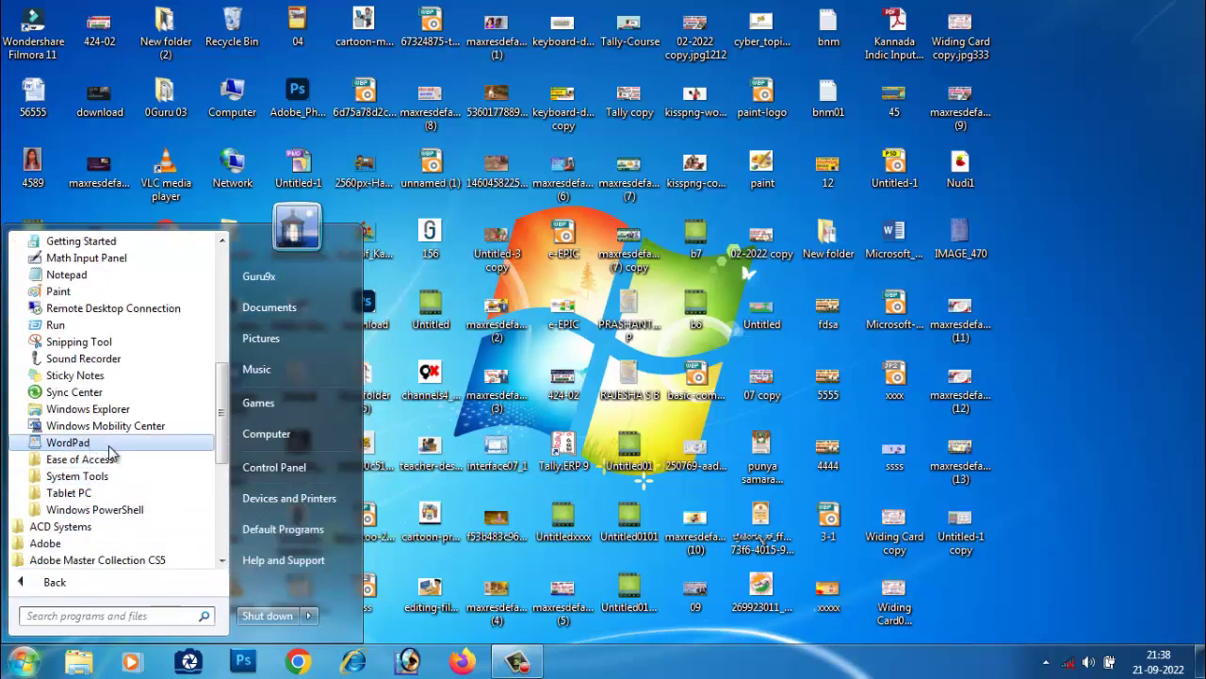
left_click(109, 446)
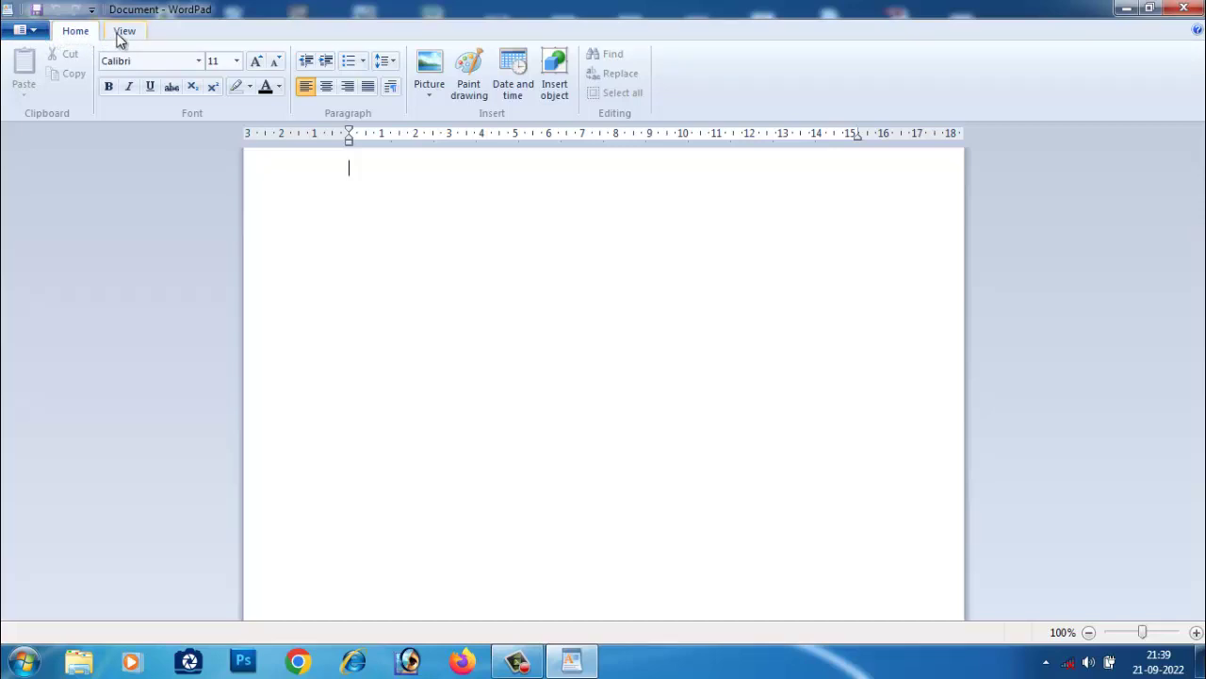
left_click(34, 35)
left_click(439, 218)
left_click(126, 32)
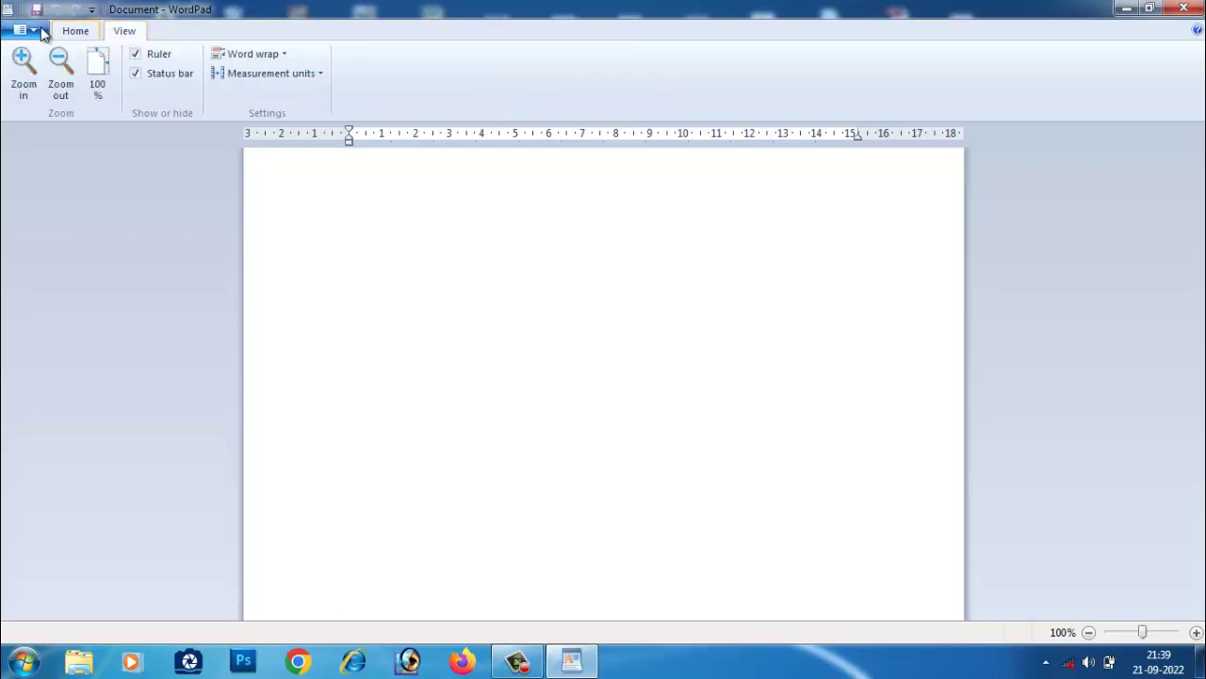
left_click(74, 31)
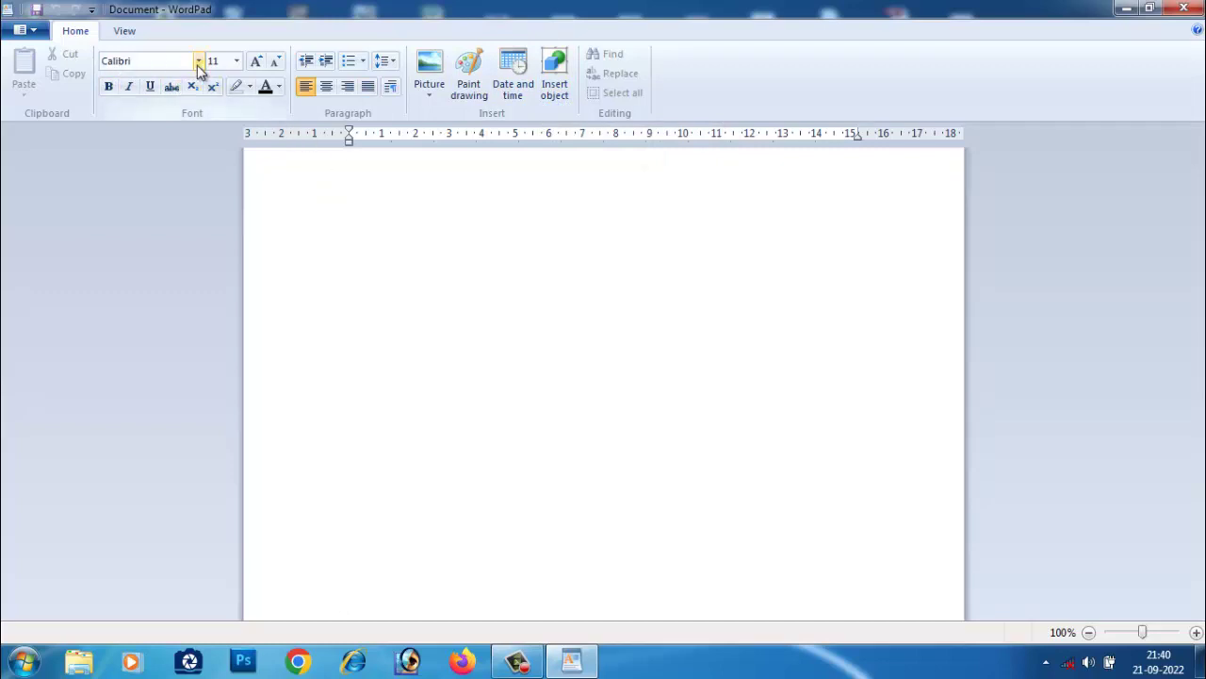
Step: Type 'guru9x', then zoom the page out to 10%, in to 500%, and back out
type("g")
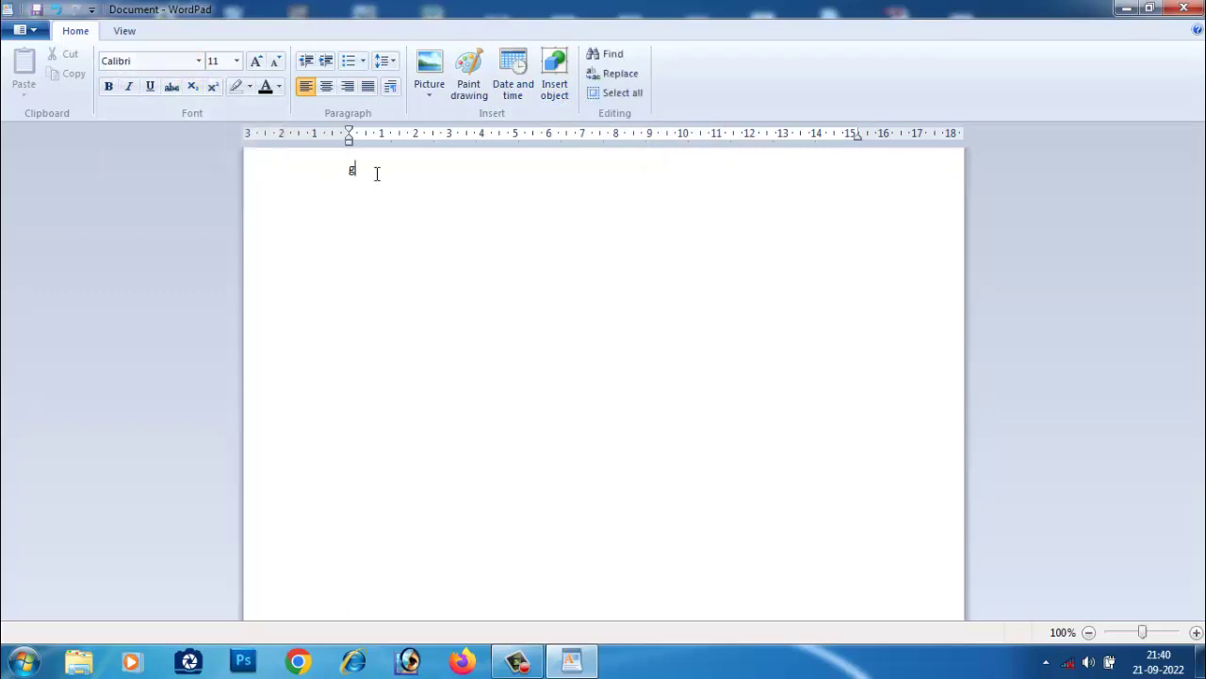
type("uru9x")
left_click_drag(1142, 632, 1108, 632)
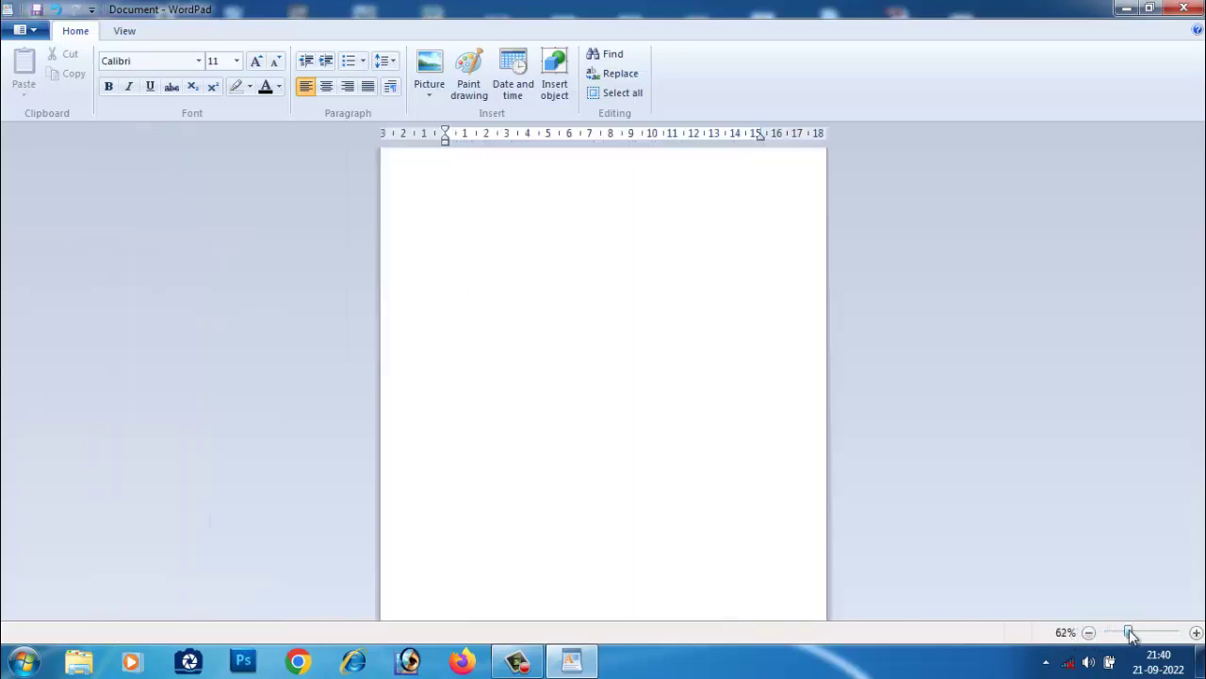
left_click_drag(1109, 633, 1176, 633)
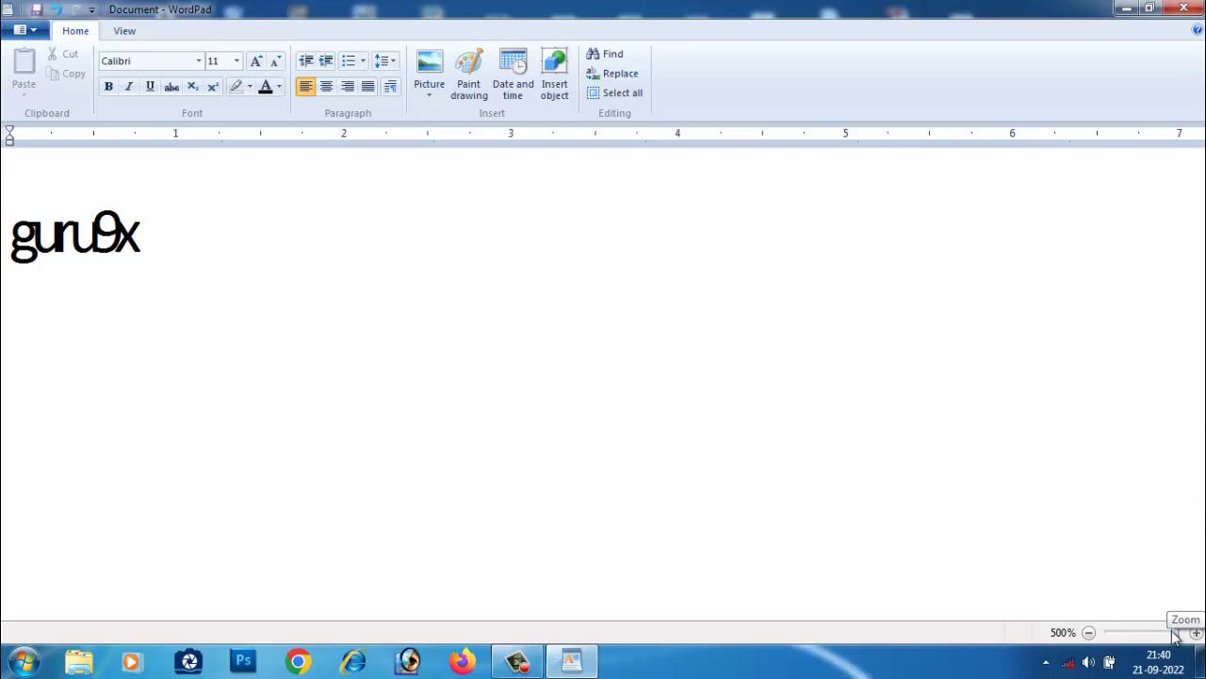
left_click_drag(1175, 637, 1142, 637)
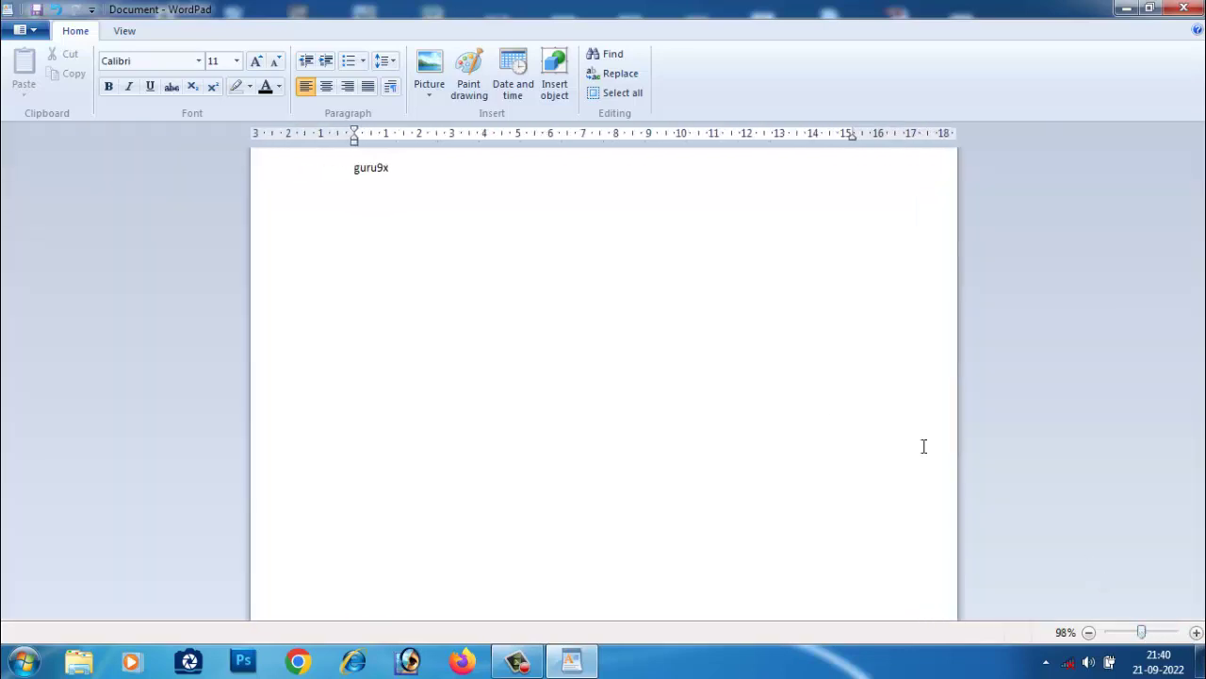
Step: Bring the page zoom back to 98% with the mouse wheel
scroll(443, 363, "down", 2)
scroll(452, 377, "down", 2)
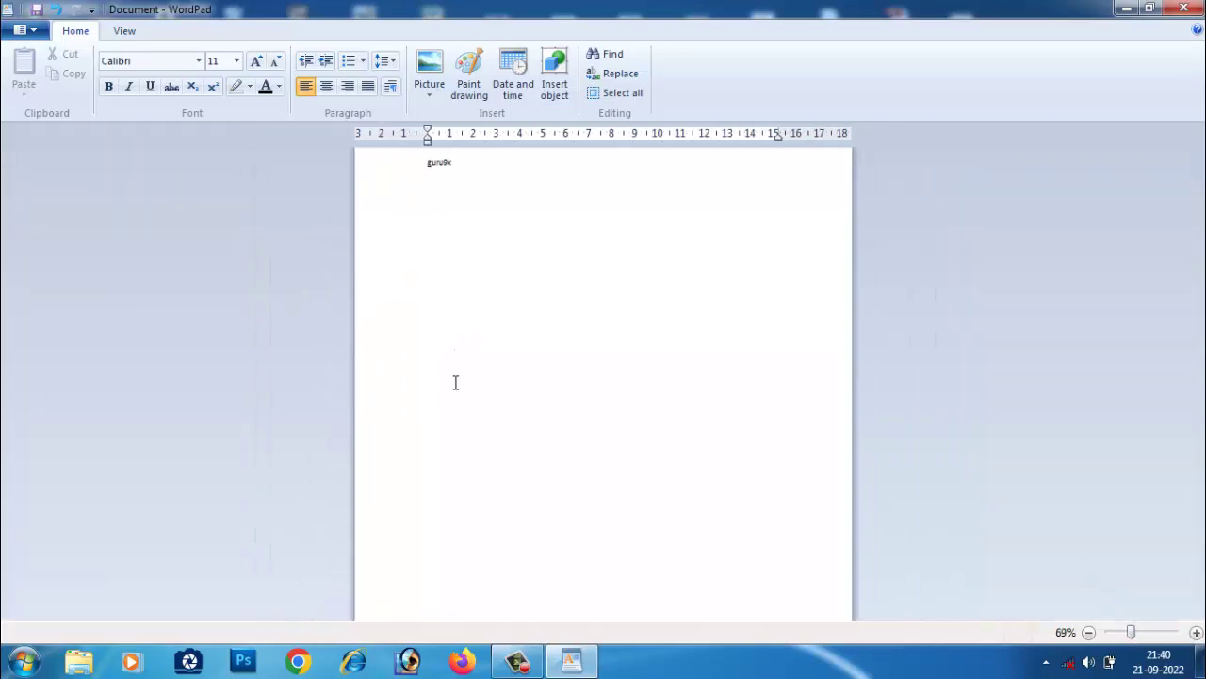
scroll(455, 383, "down", 2)
scroll(454, 382, "down", 2)
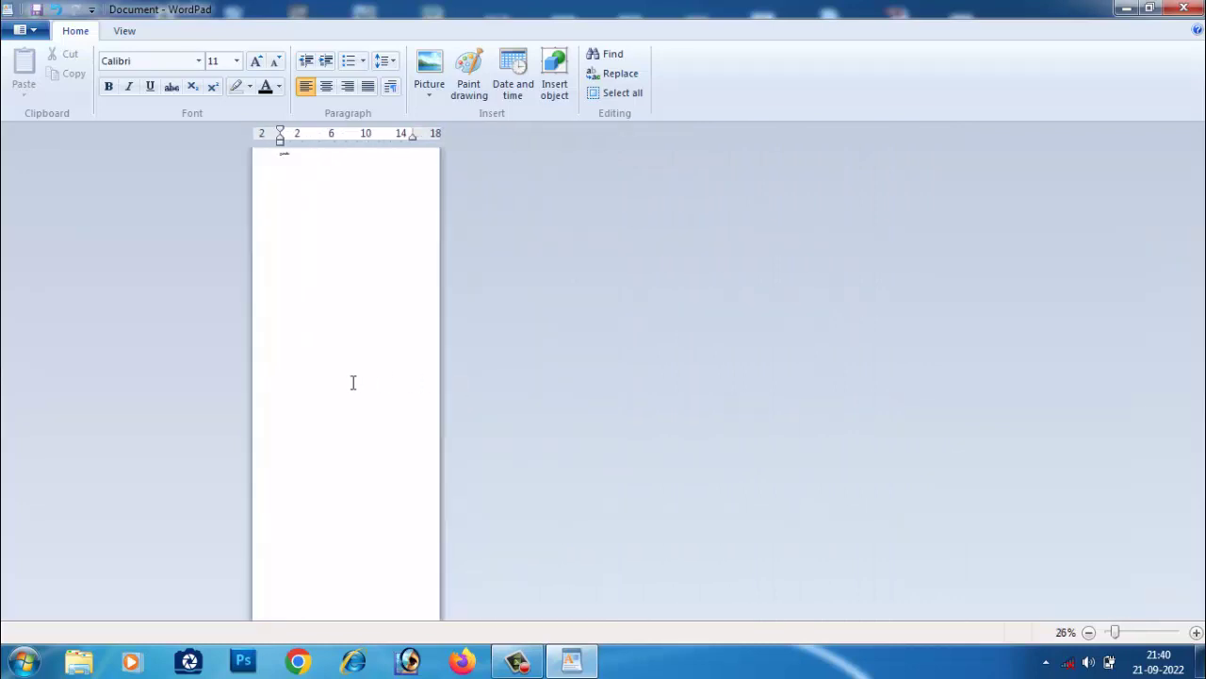
scroll(354, 380, "up", 1)
scroll(415, 375, "up", 2)
scroll(474, 374, "up", 2)
scroll(479, 374, "up", 2)
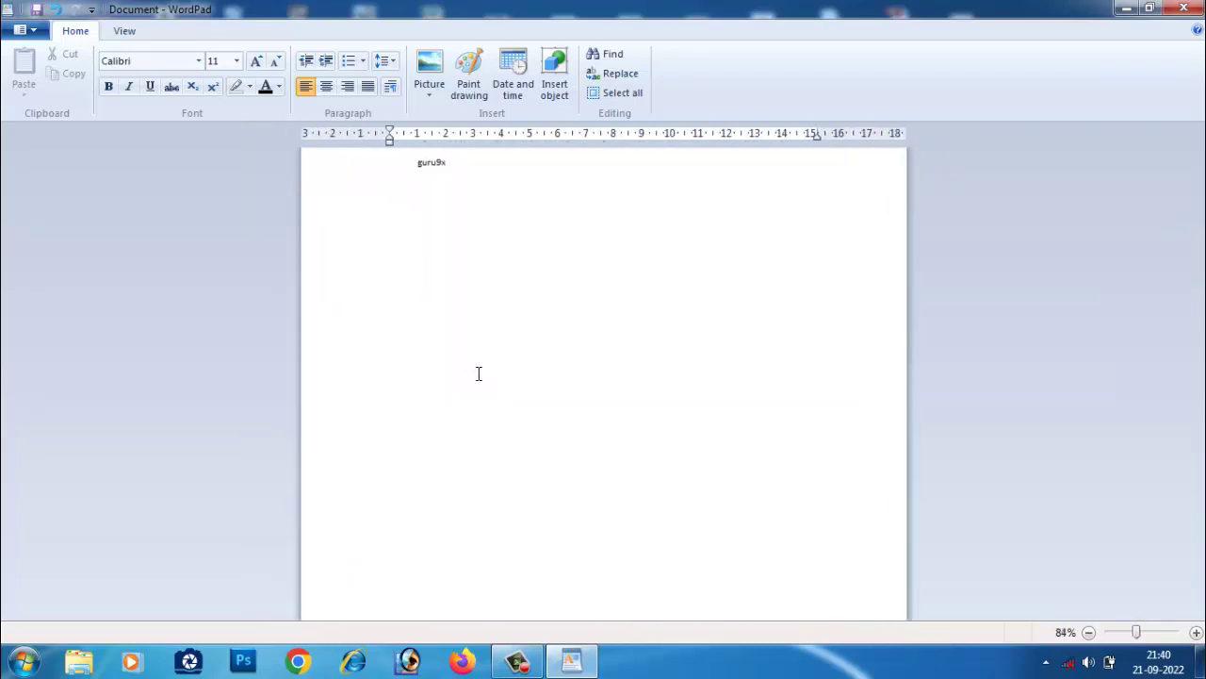
scroll(479, 374, "up", 2)
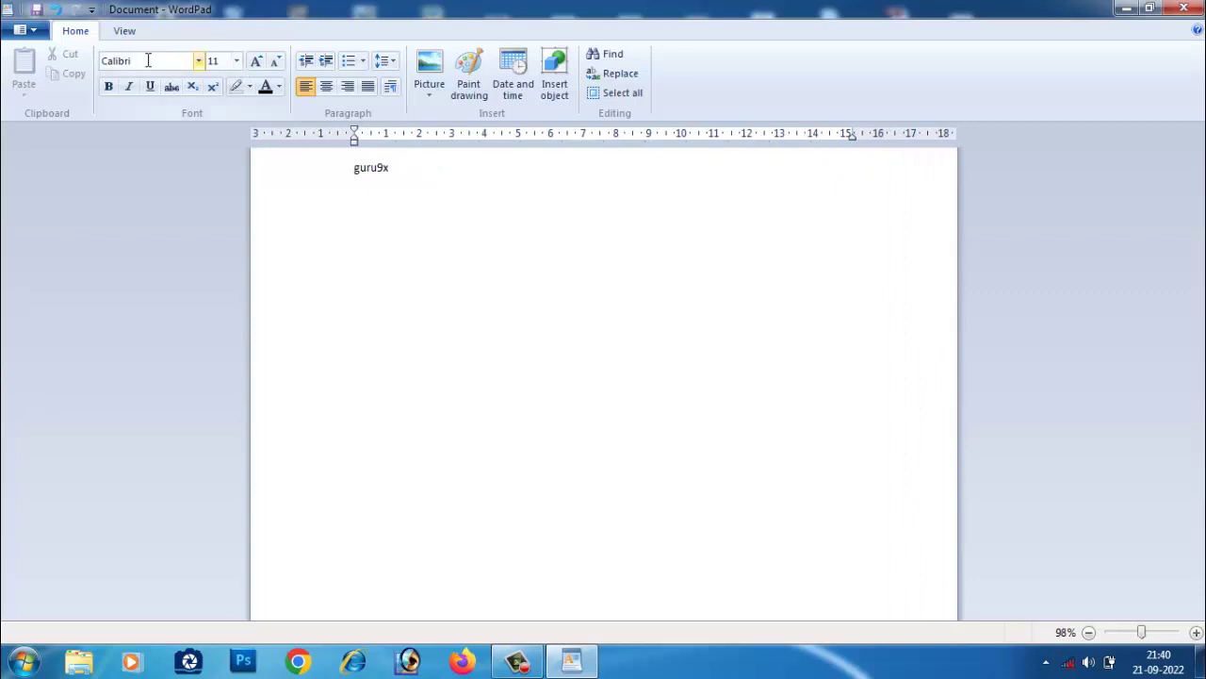
left_click(31, 31)
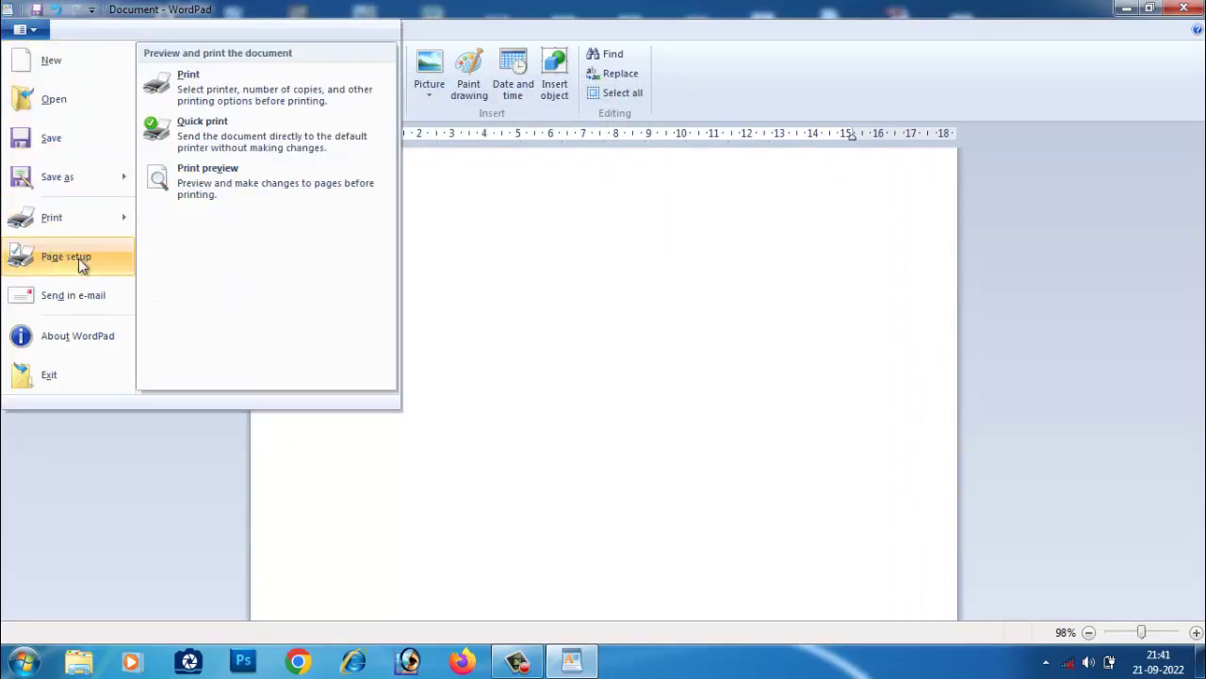
left_click(78, 262)
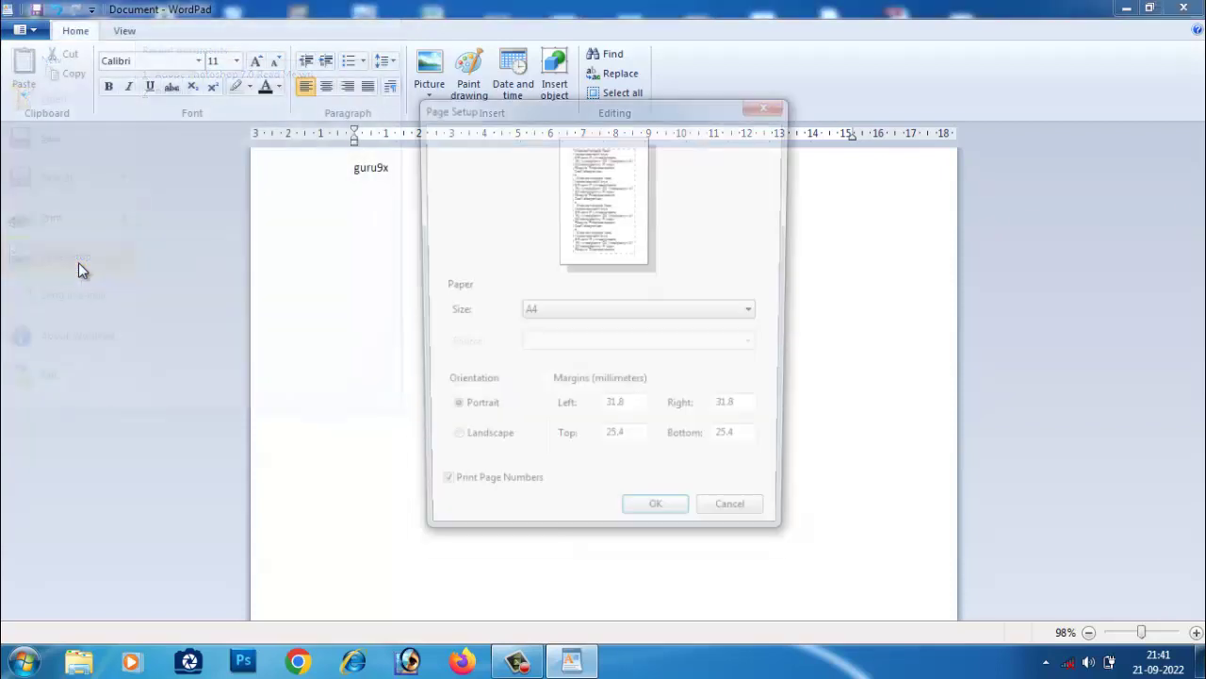
left_click(630, 312)
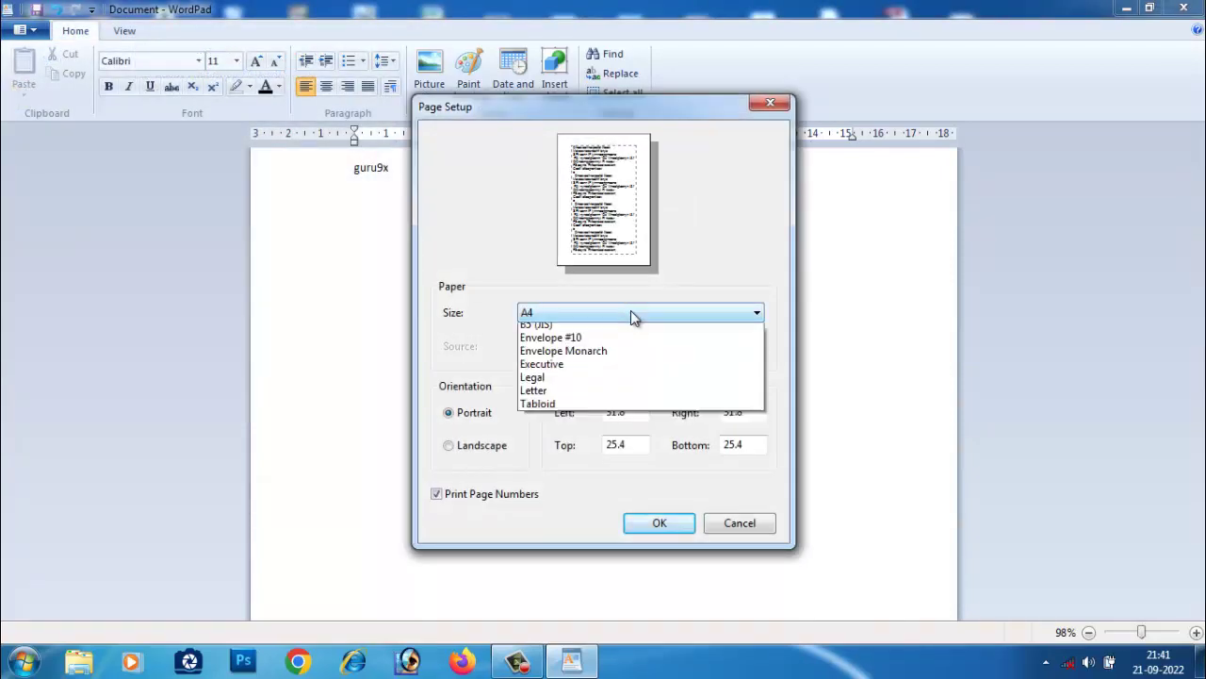
left_click(631, 312)
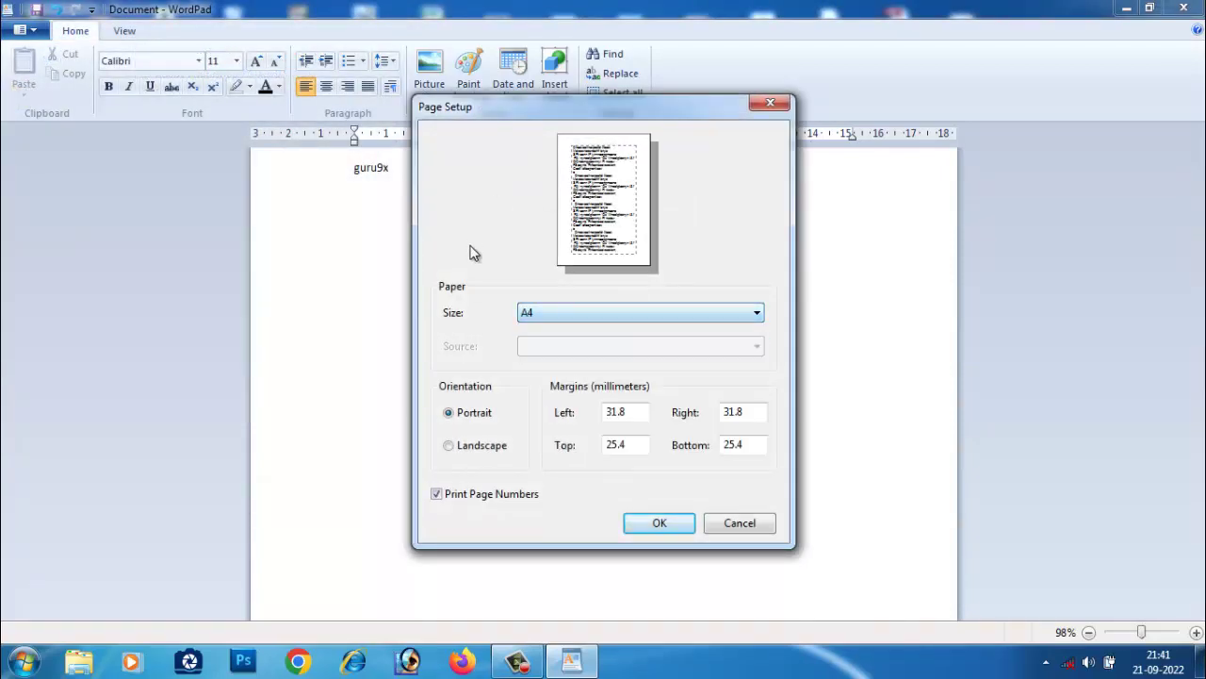
left_click(661, 312)
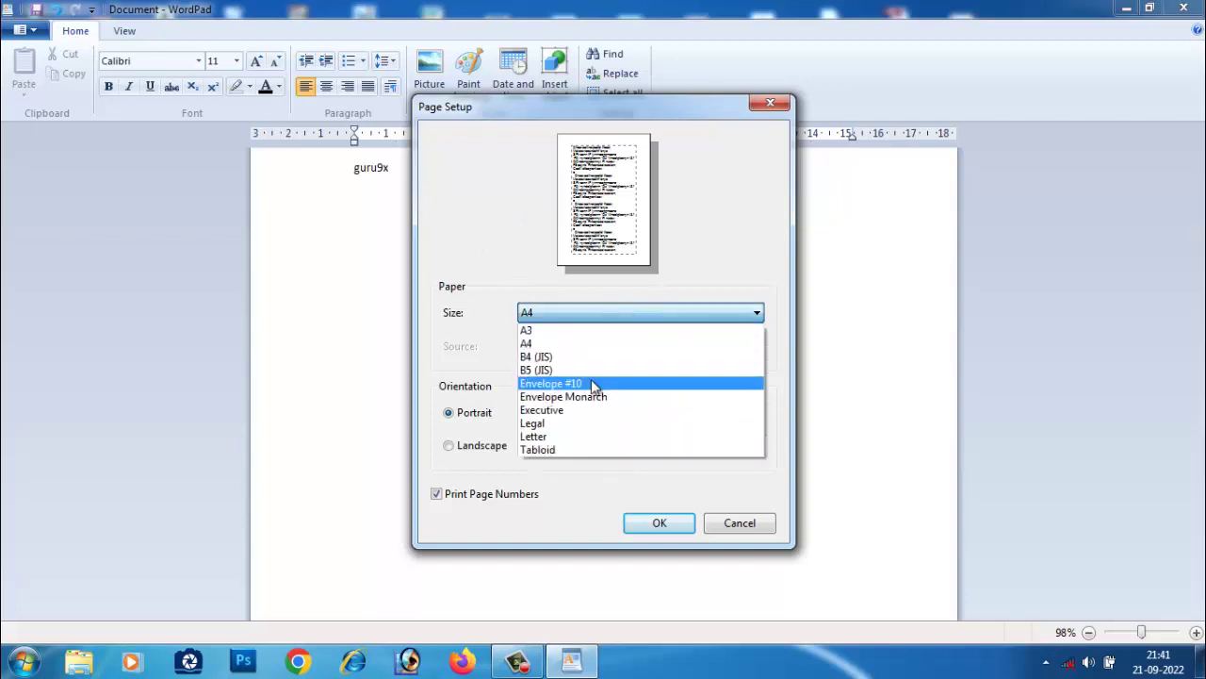
left_click(582, 314)
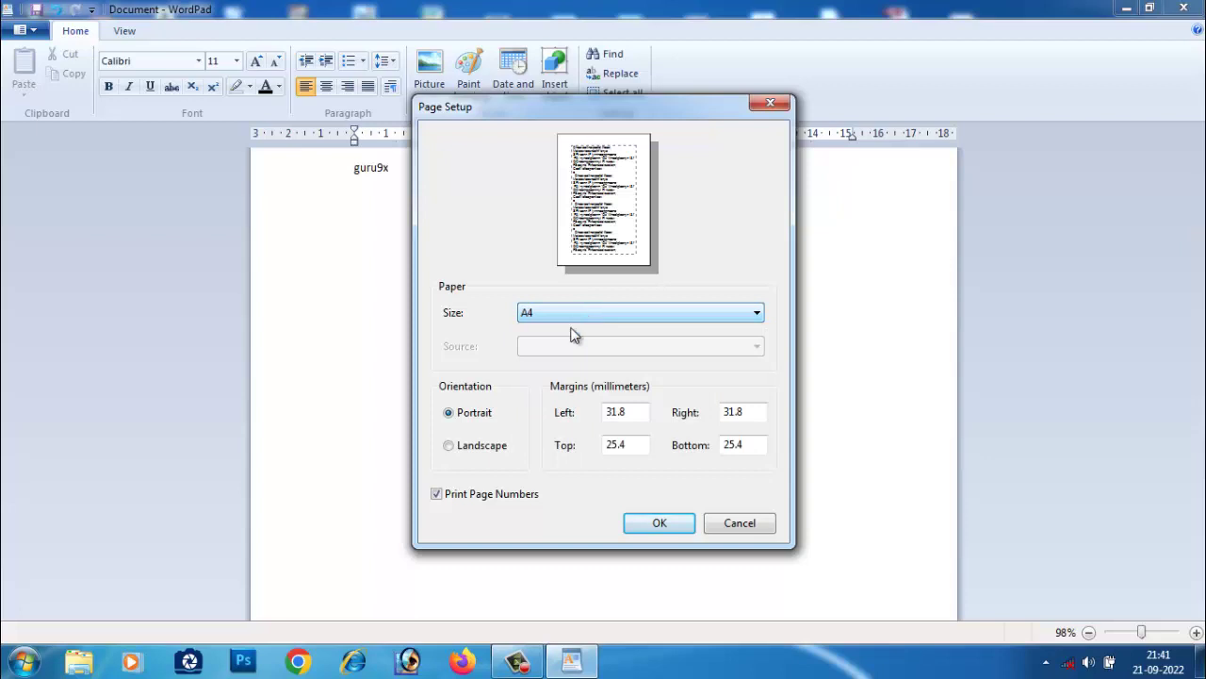
left_click(490, 445)
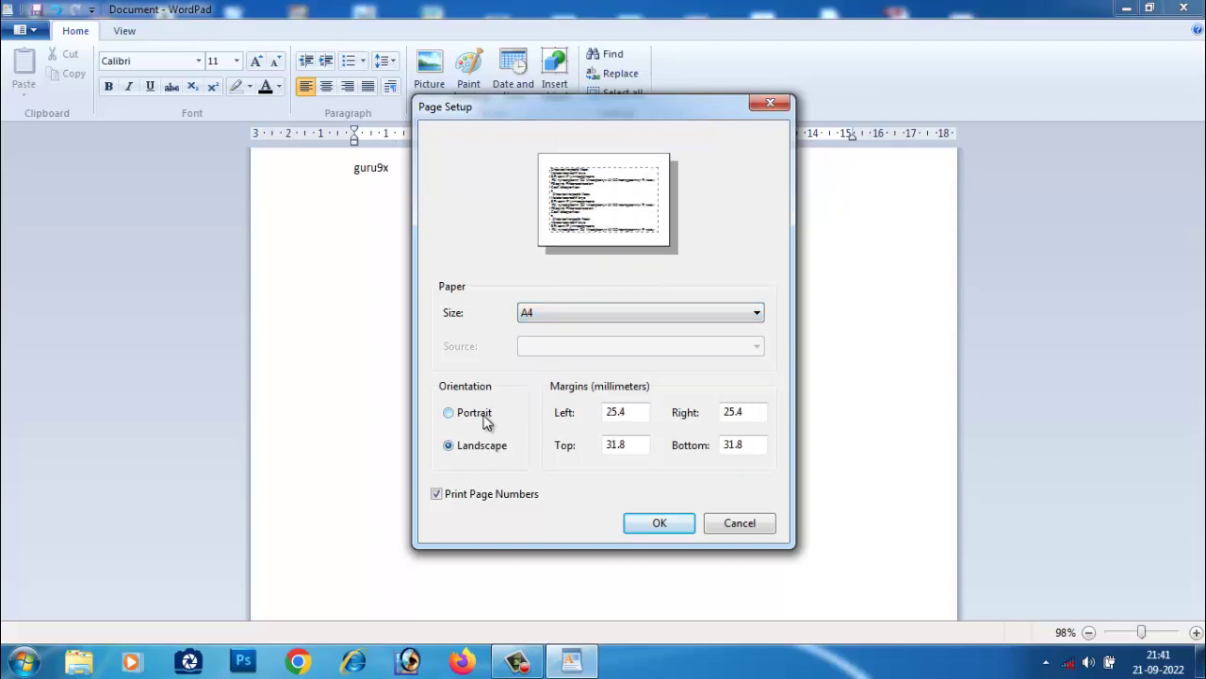
left_click(652, 525)
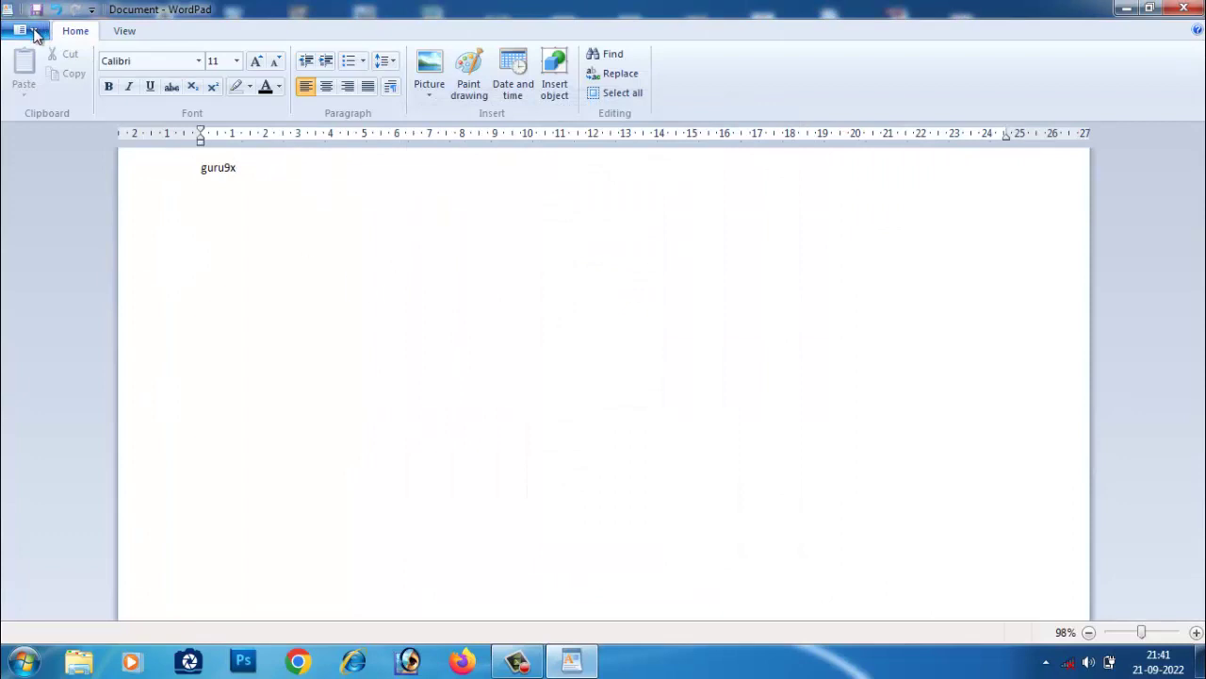
left_click(33, 31)
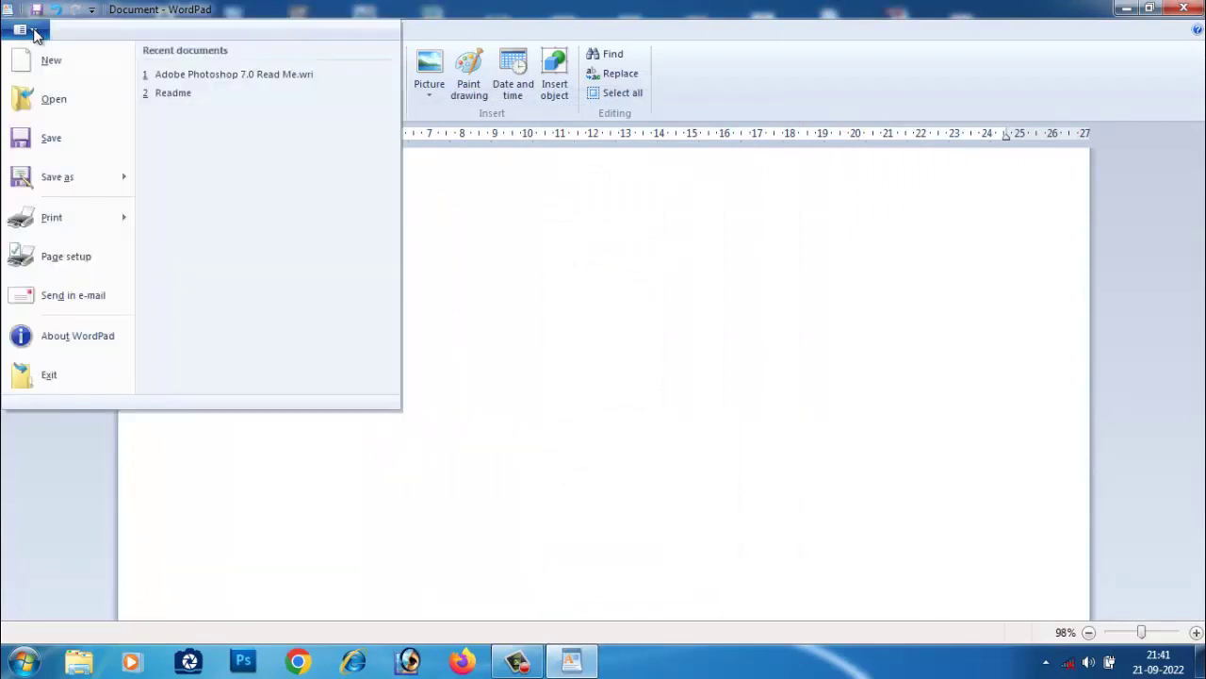
left_click(77, 261)
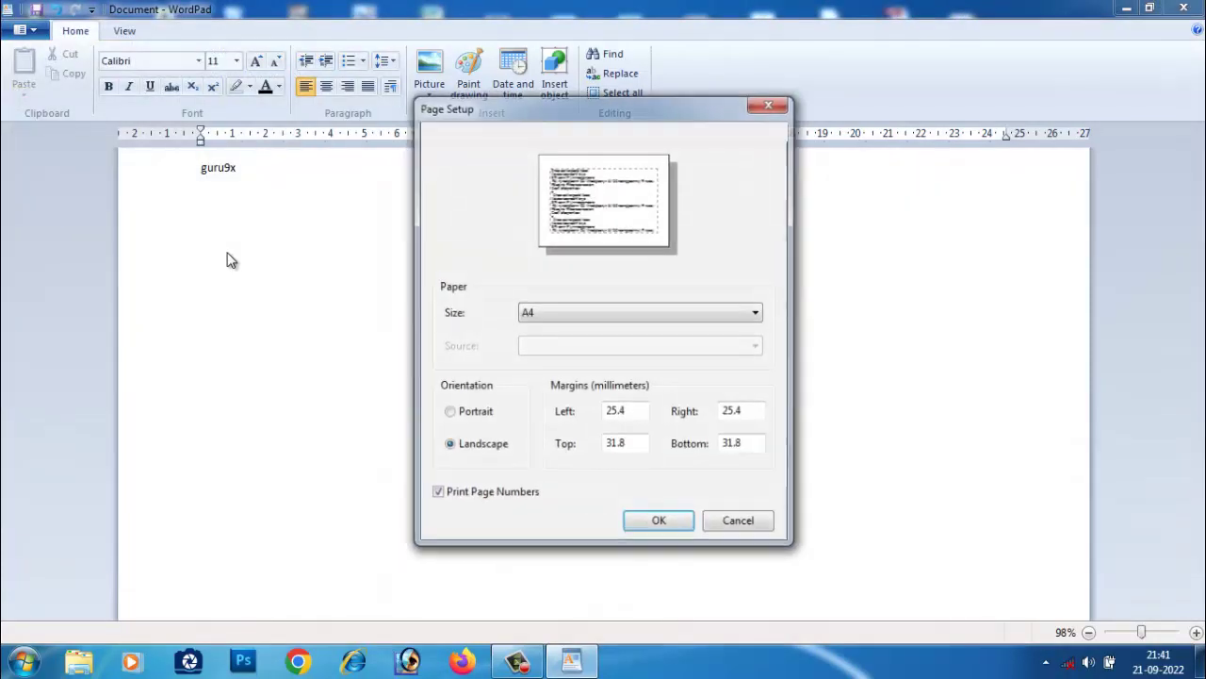
left_click(479, 414)
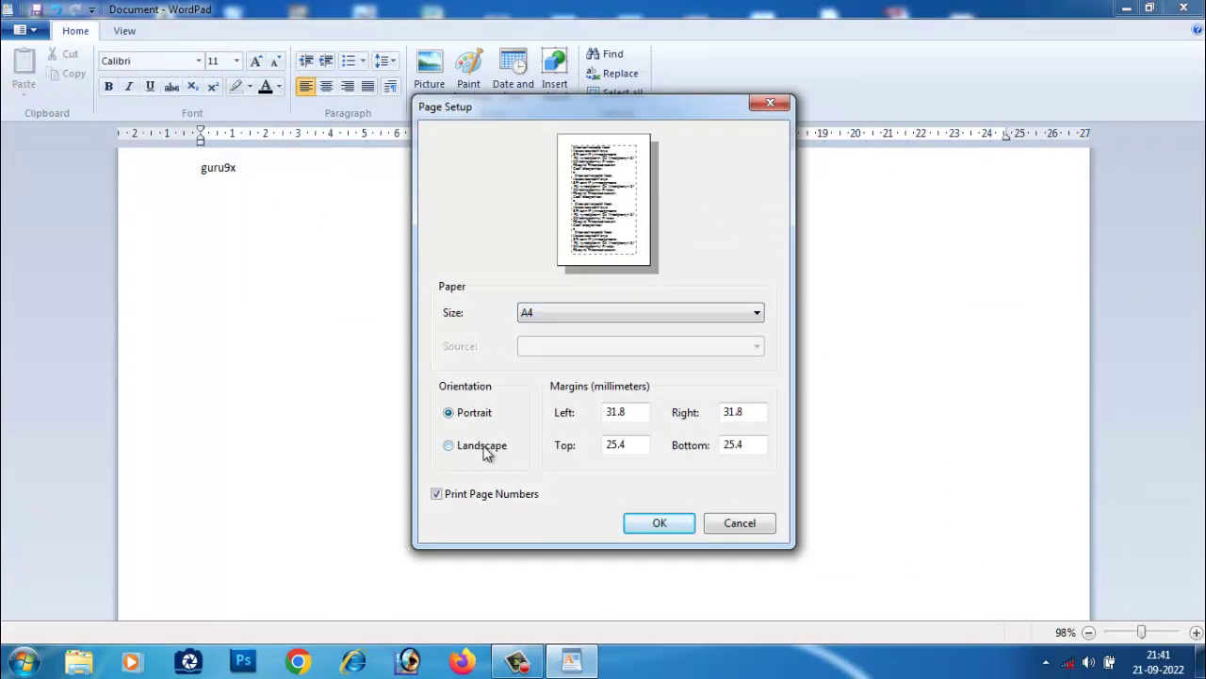
left_click(484, 448)
left_click(478, 420)
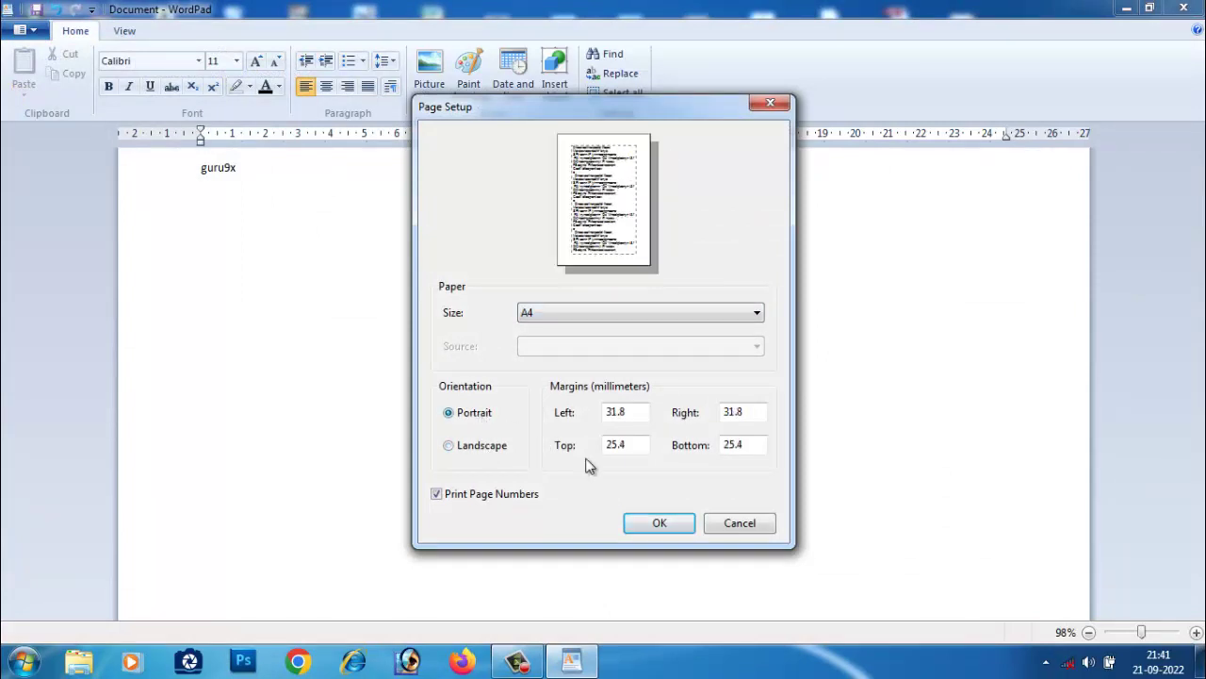
left_click(660, 524)
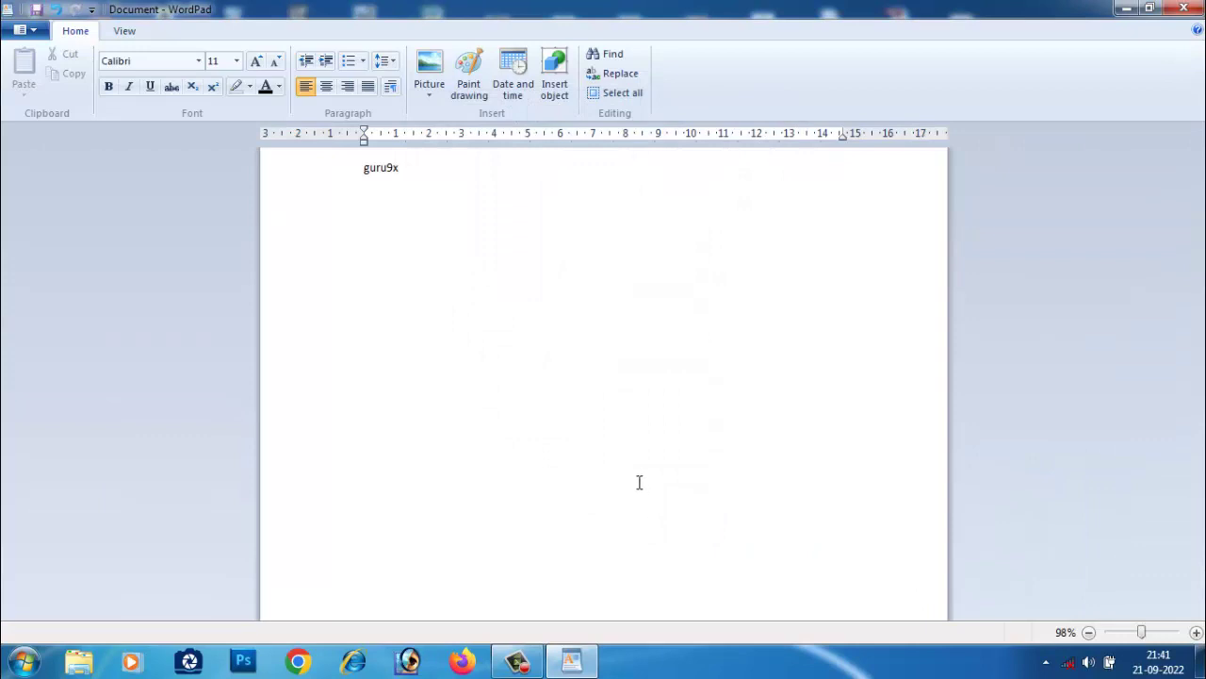
Step: Select the word guru9x and delete it, leaving the A4 portrait page empty
left_click(321, 171)
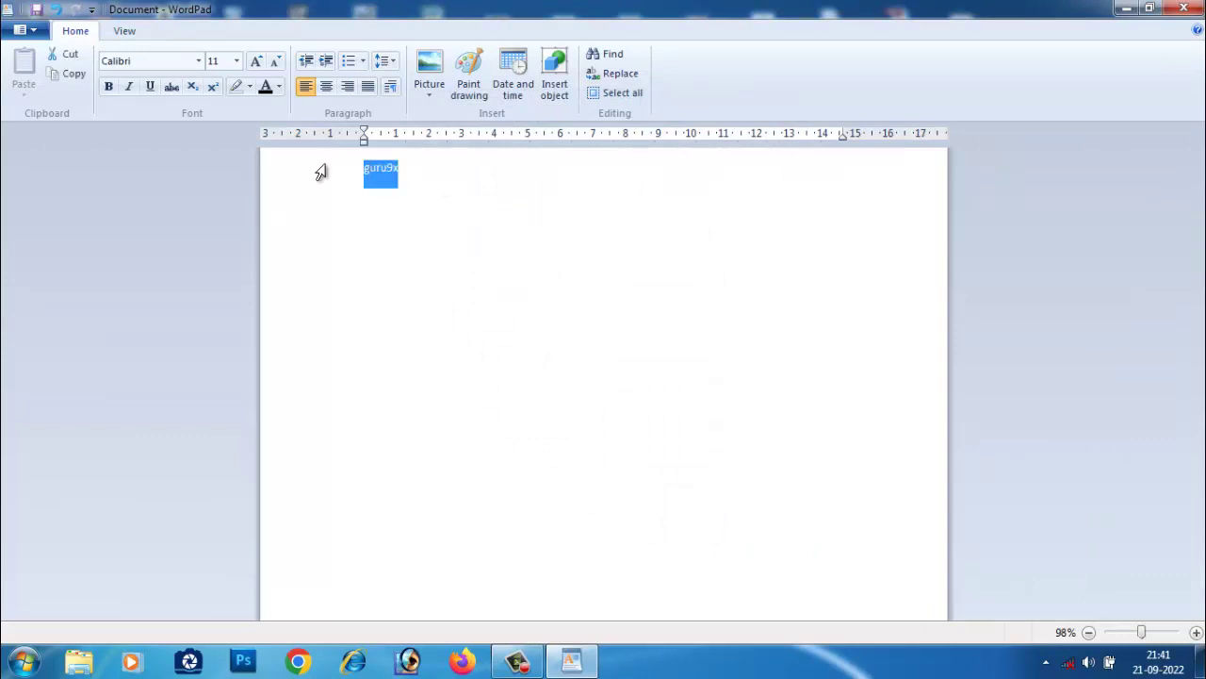
key("Delete")
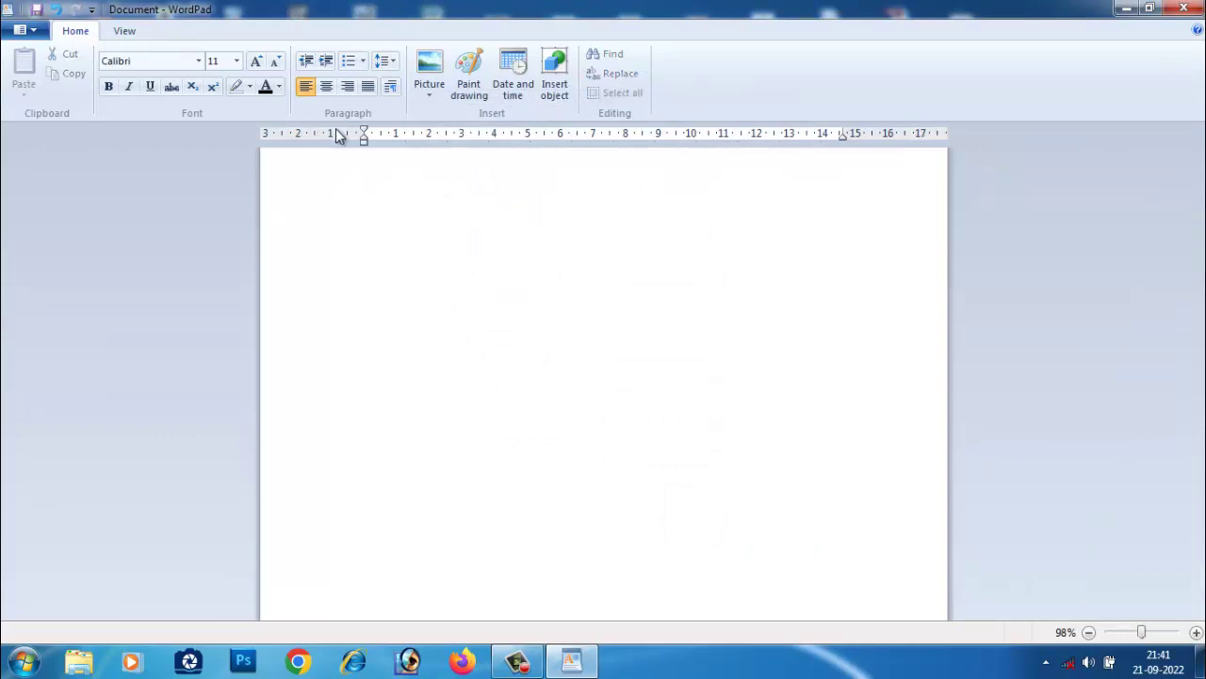